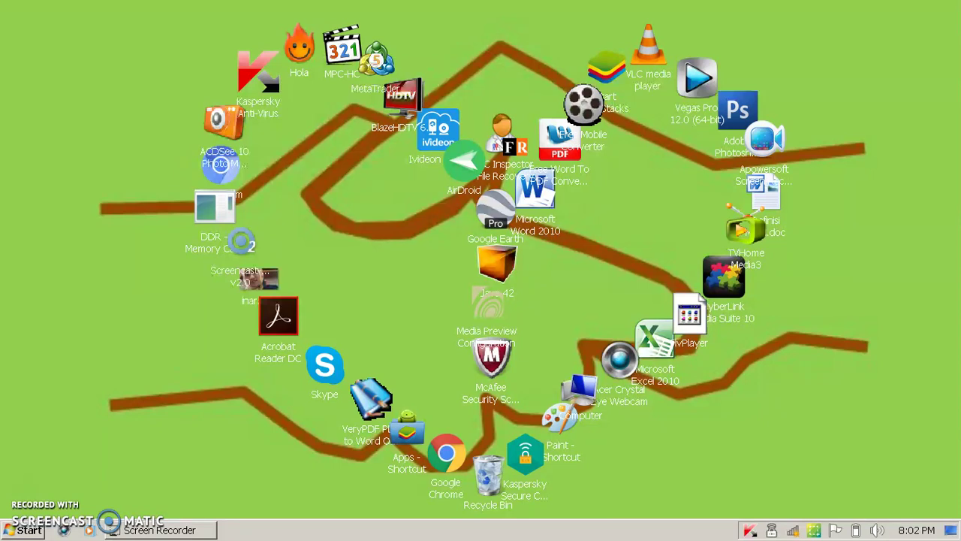
Launch Adobe Photoshop CS3 and create a new white 348 x 141 pixel document using the Clipboard preset
left_click(737, 109)
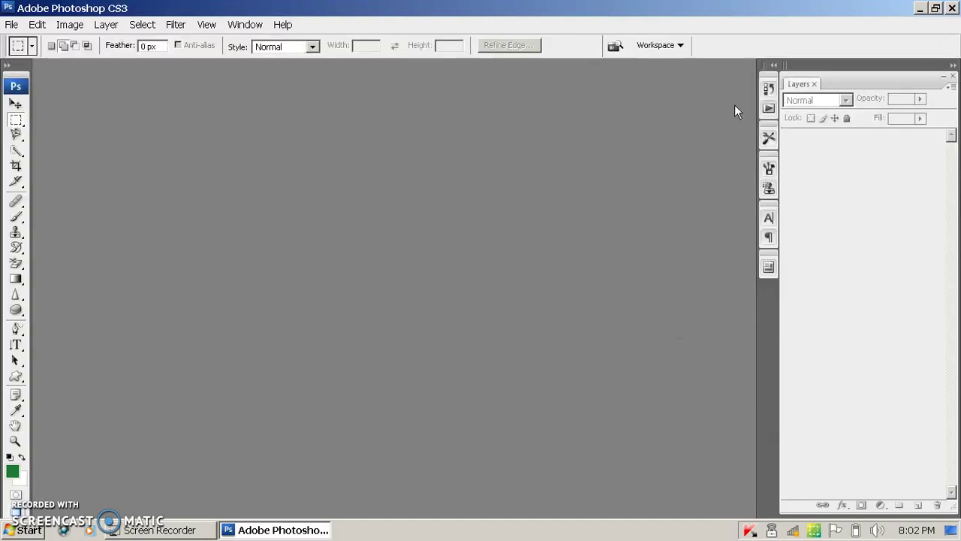
left_click(11, 25)
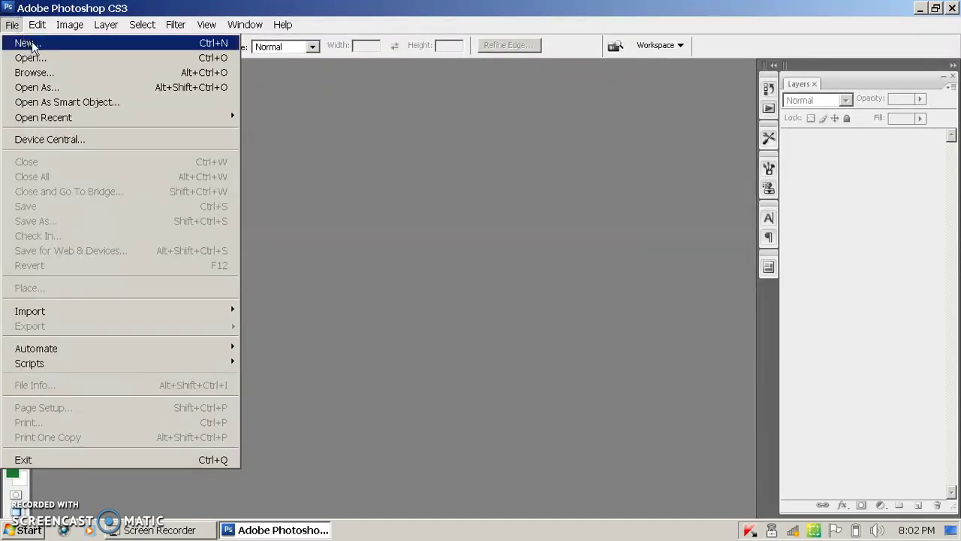
left_click(31, 45)
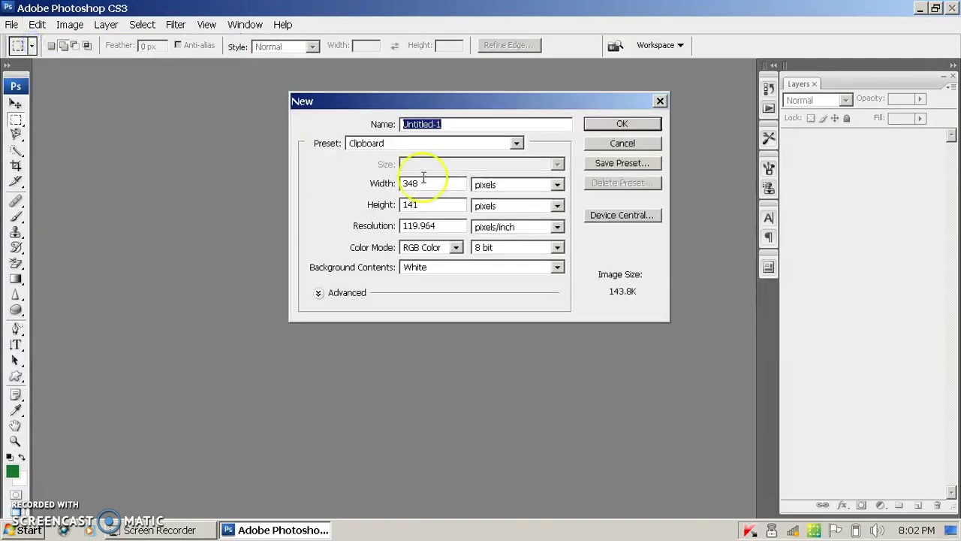
left_click(622, 123)
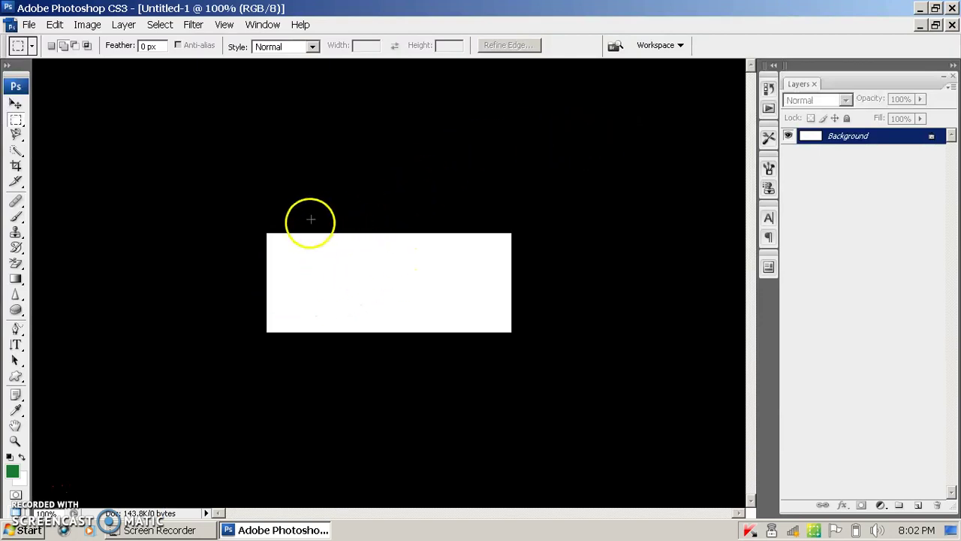
Resize the blank image to a width of 500 pixels with proportions constrained
left_click(87, 24)
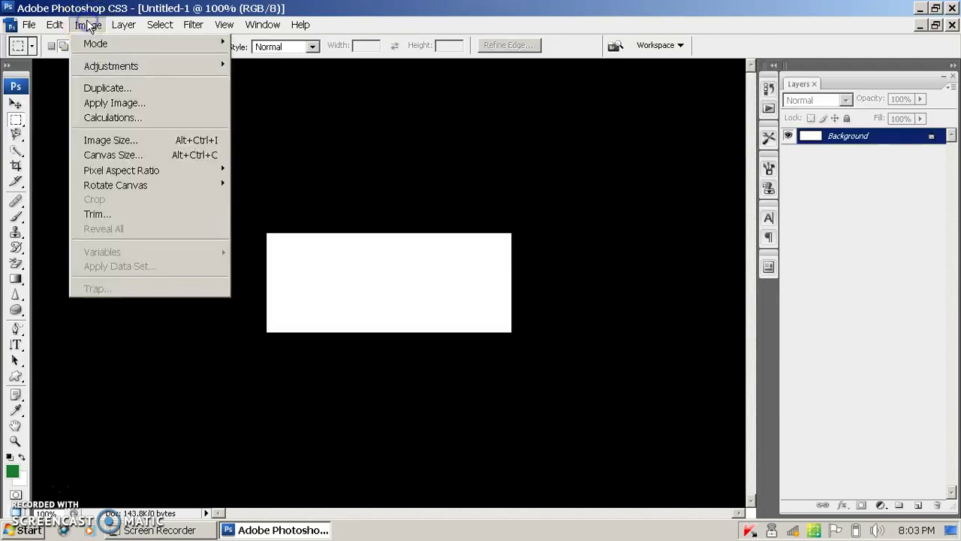
left_click(124, 141)
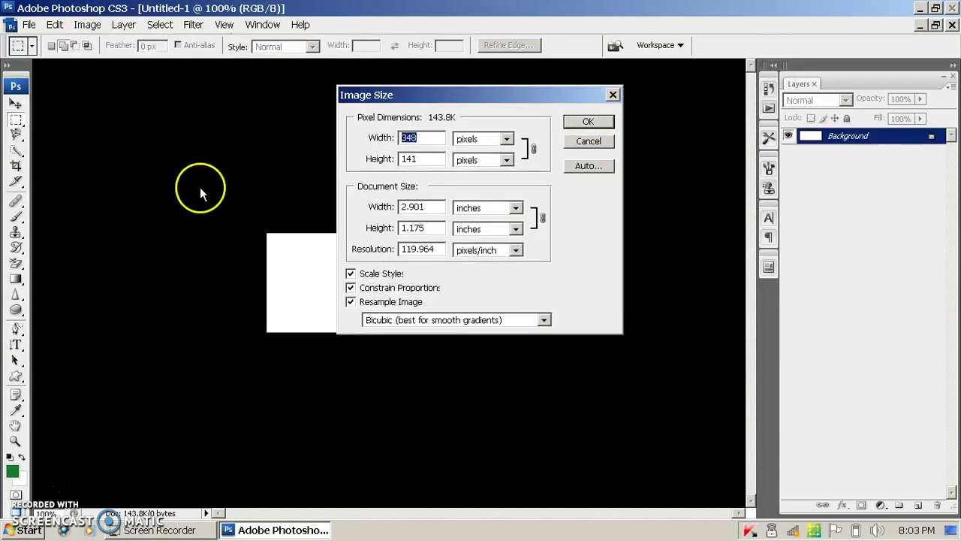
type("500")
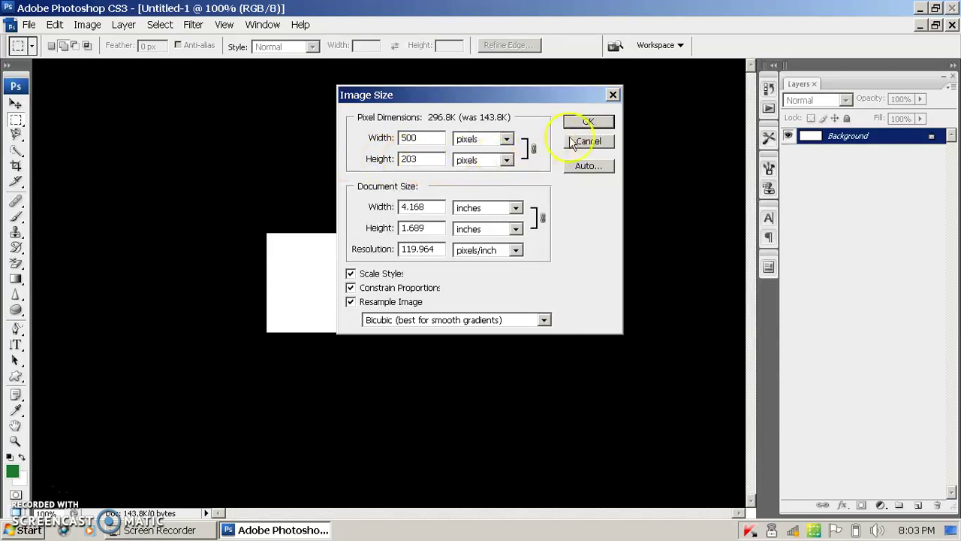
left_click(590, 122)
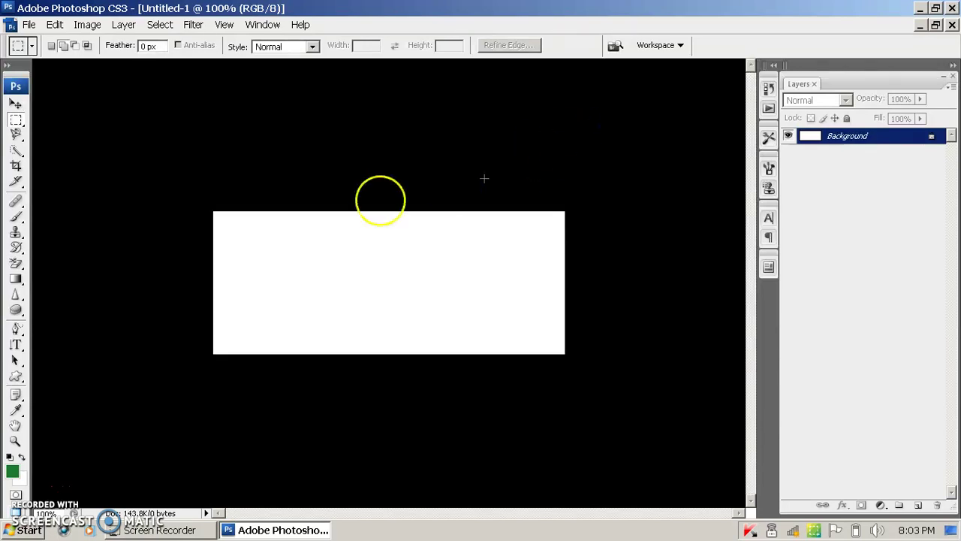
Resize the blank image to a height of 500 pixels with proportions constrained
left_click(88, 24)
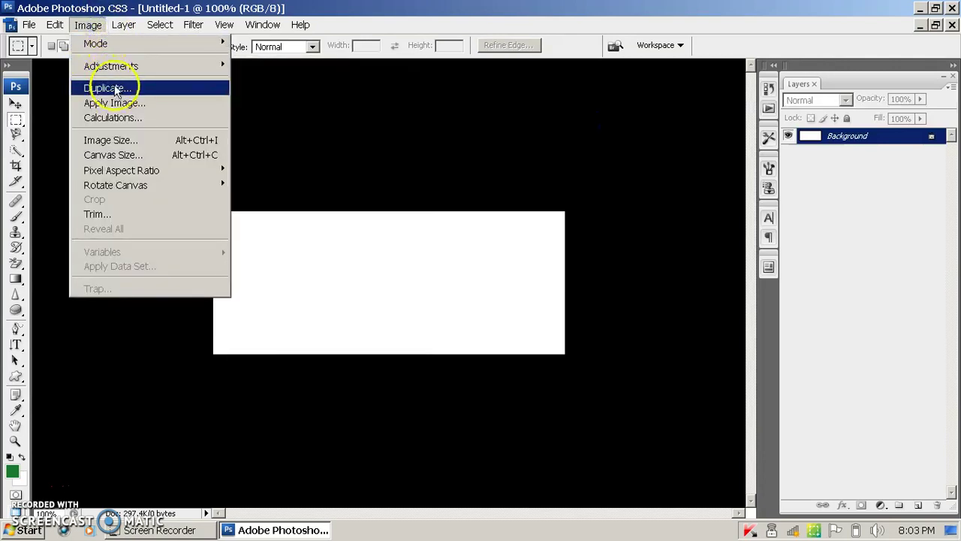
left_click(92, 24)
left_click(92, 25)
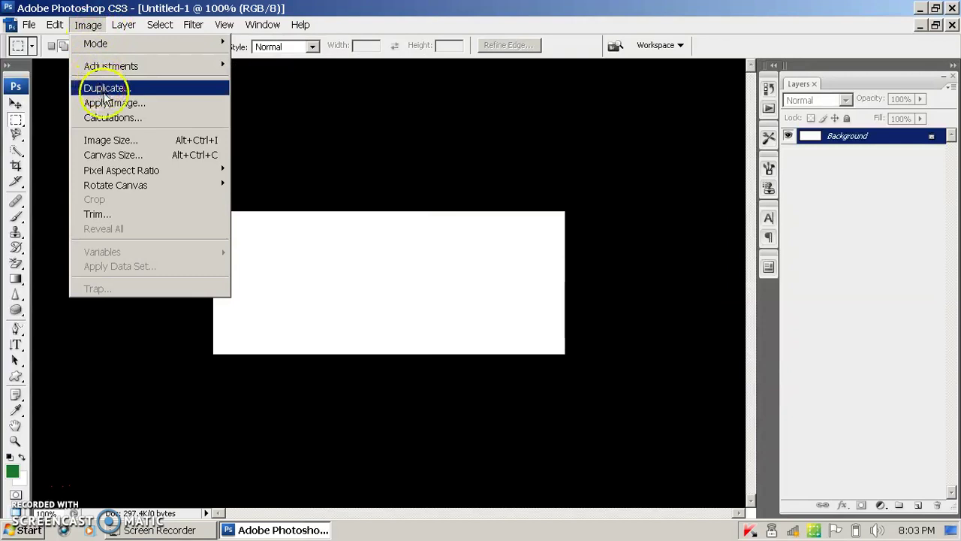
left_click(114, 140)
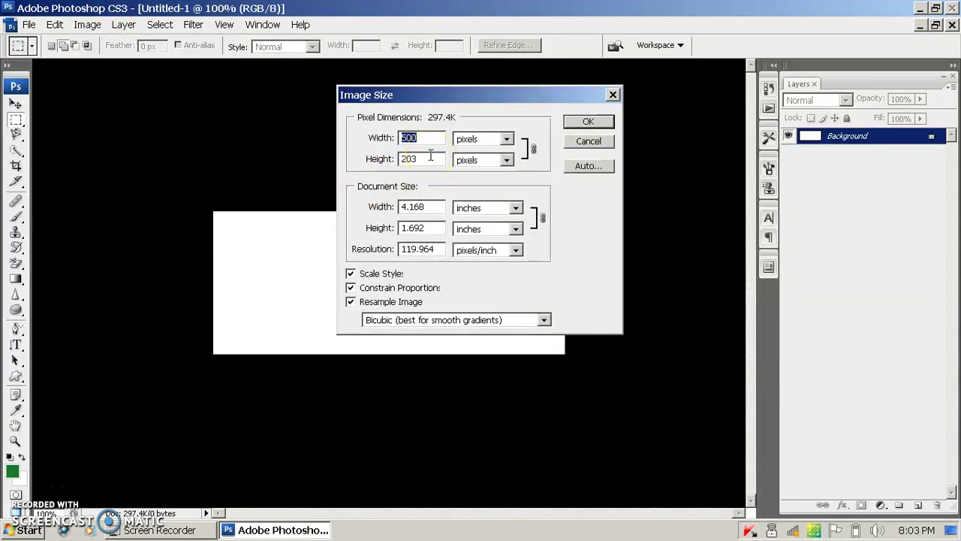
type("700")
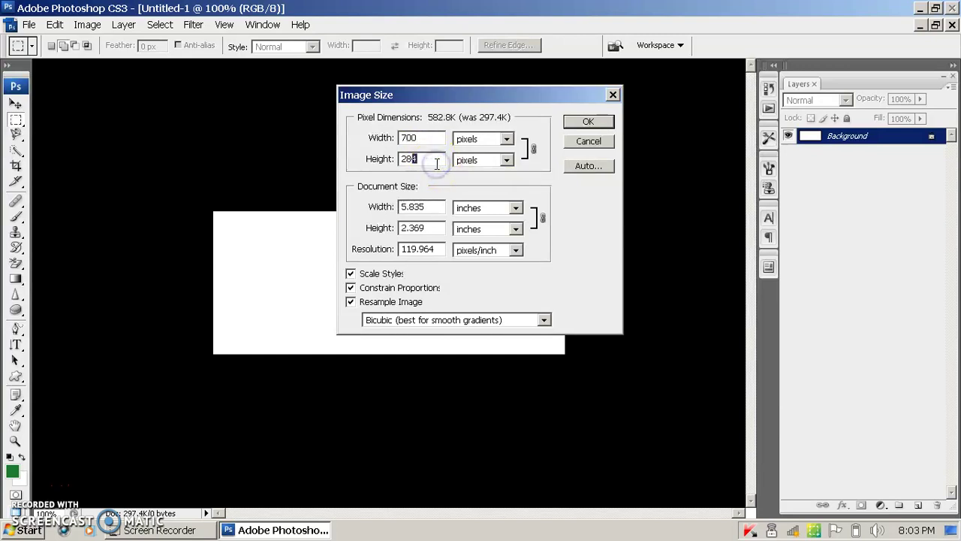
type("500")
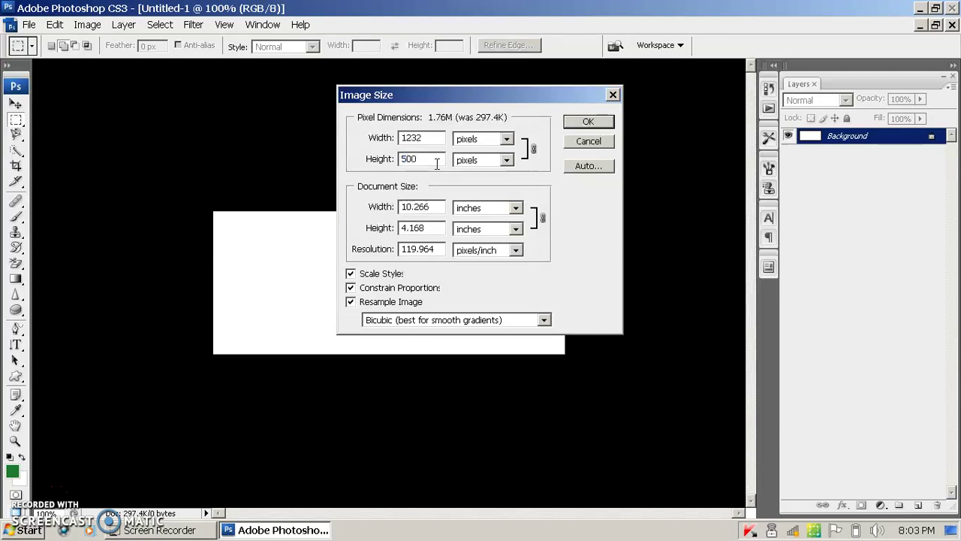
left_click(589, 122)
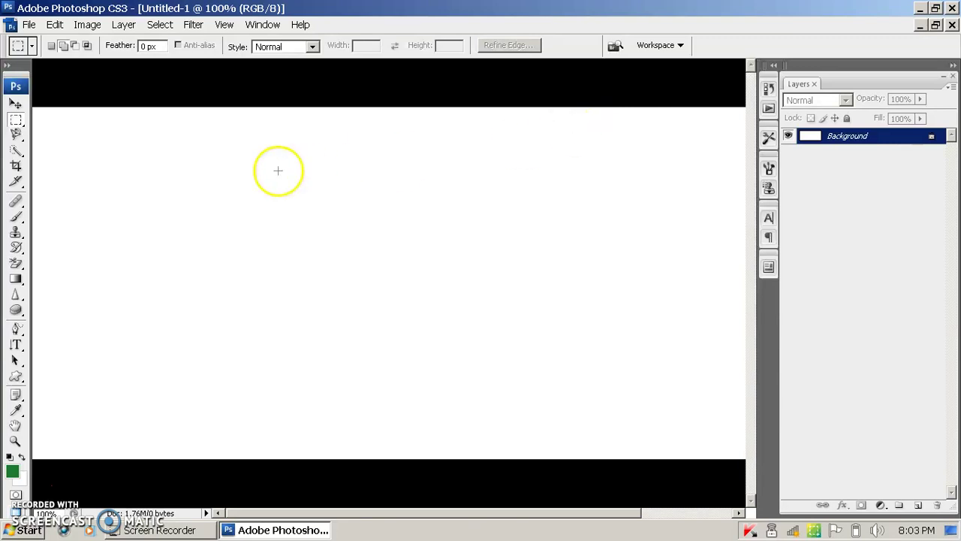
left_click(63, 45)
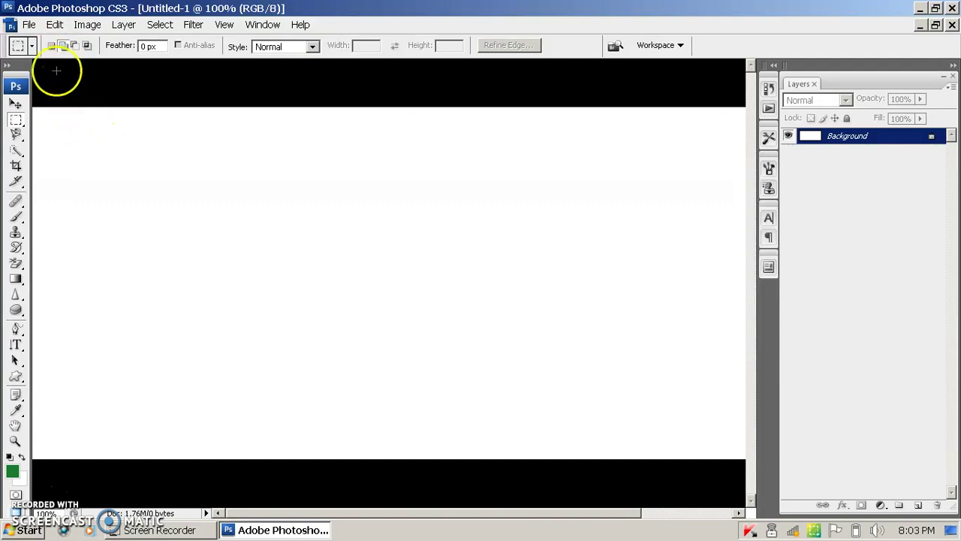
Open the image Like 1212.png from the Komen folder
left_click(28, 25)
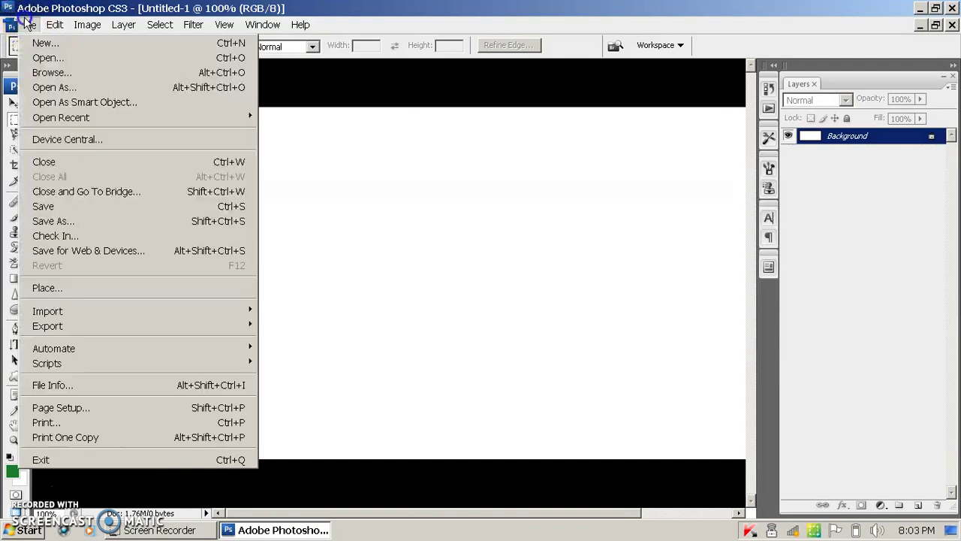
left_click(60, 60)
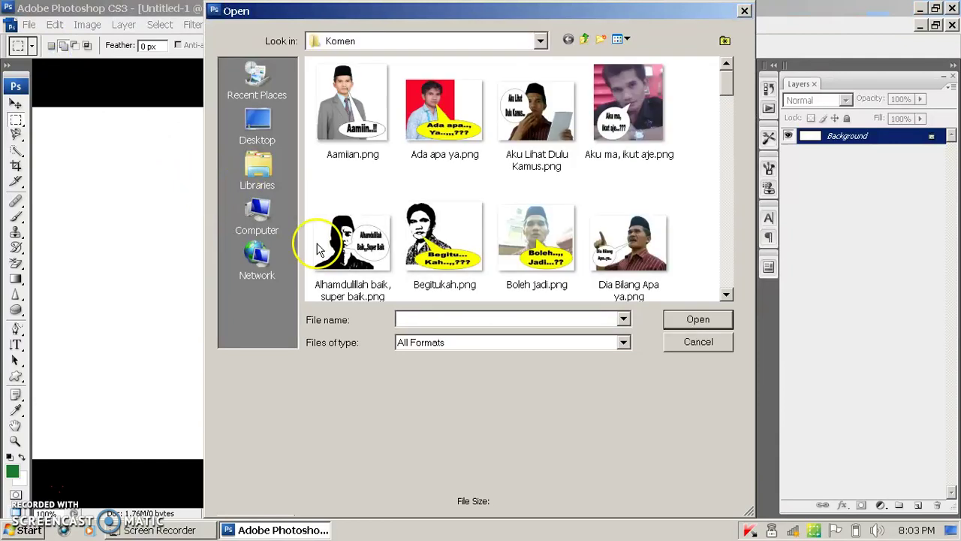
left_click(410, 260)
key("Down")
key("Down")
key("Down")
key("Down")
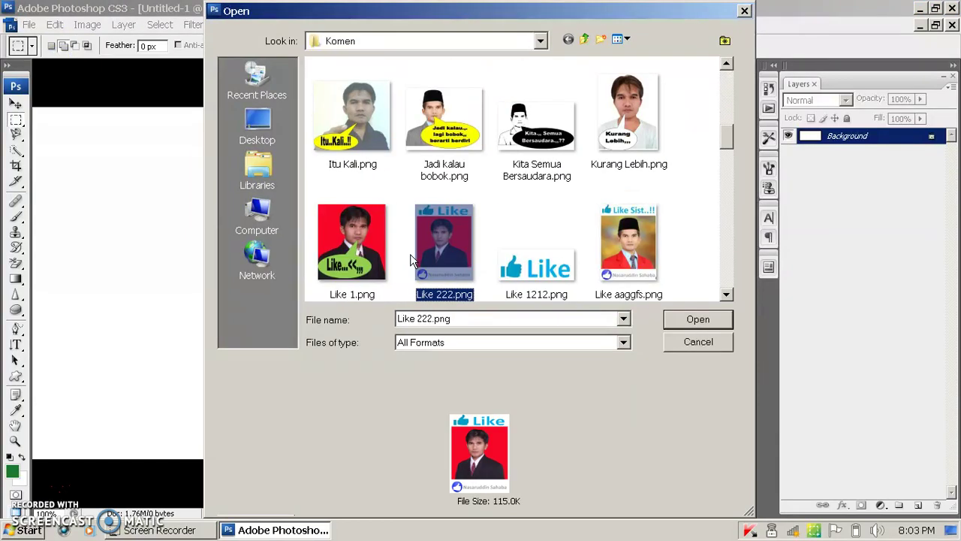
key("Right")
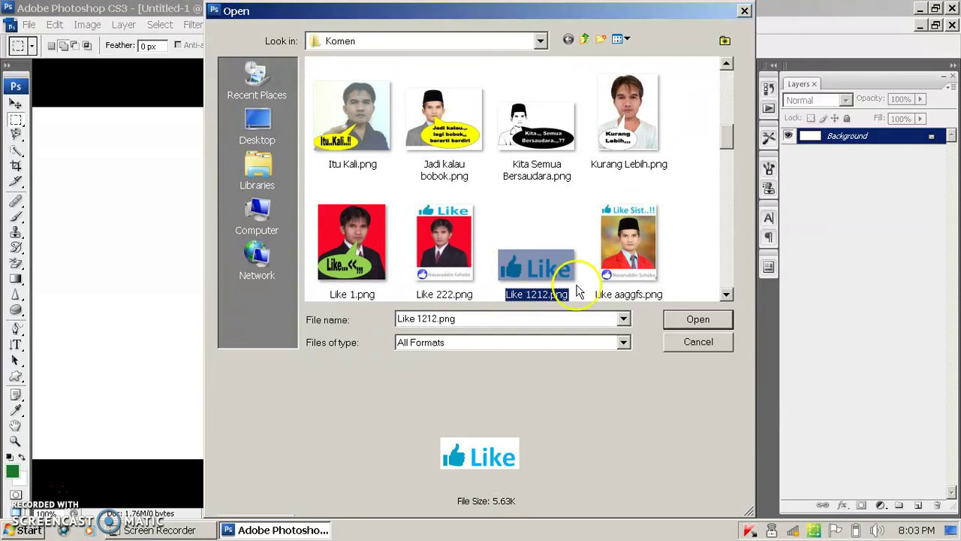
left_click(692, 329)
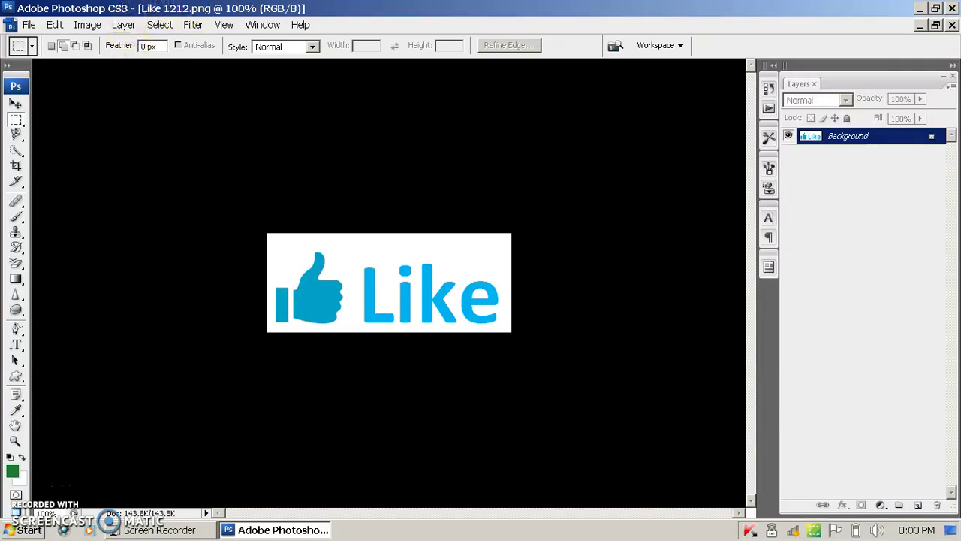
Open the black-and-white portrait numbered 103 from the Foto Pernyataan folder and convert its Background into a regular layer
left_click(29, 25)
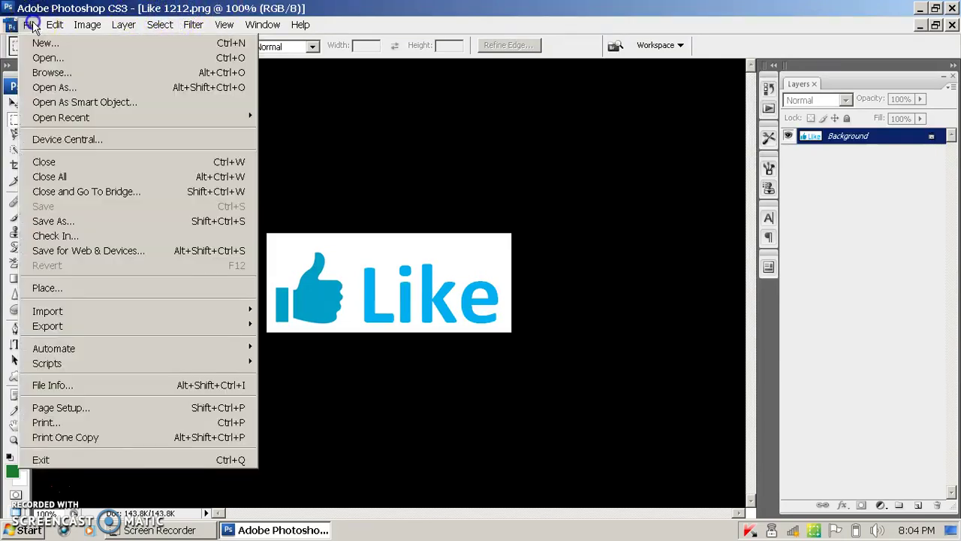
left_click(81, 60)
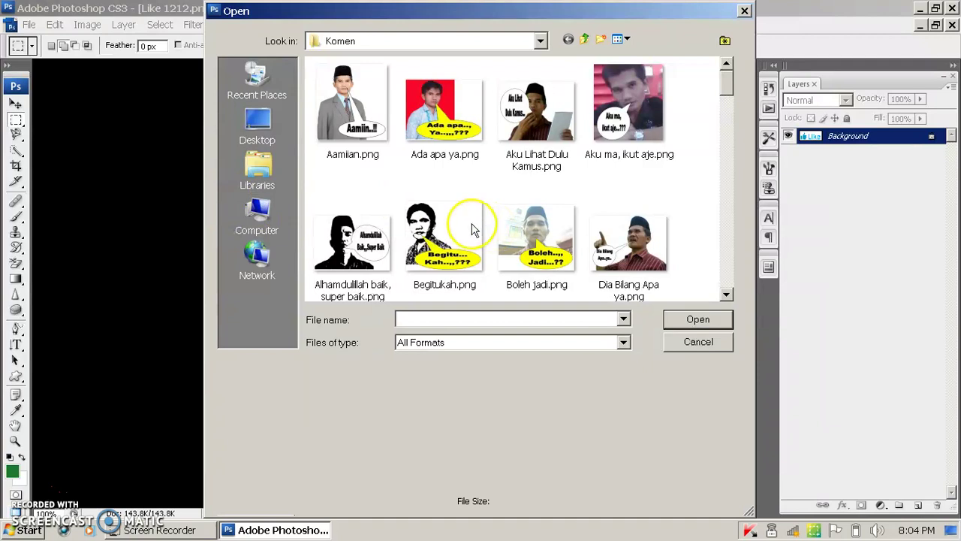
left_click(462, 226)
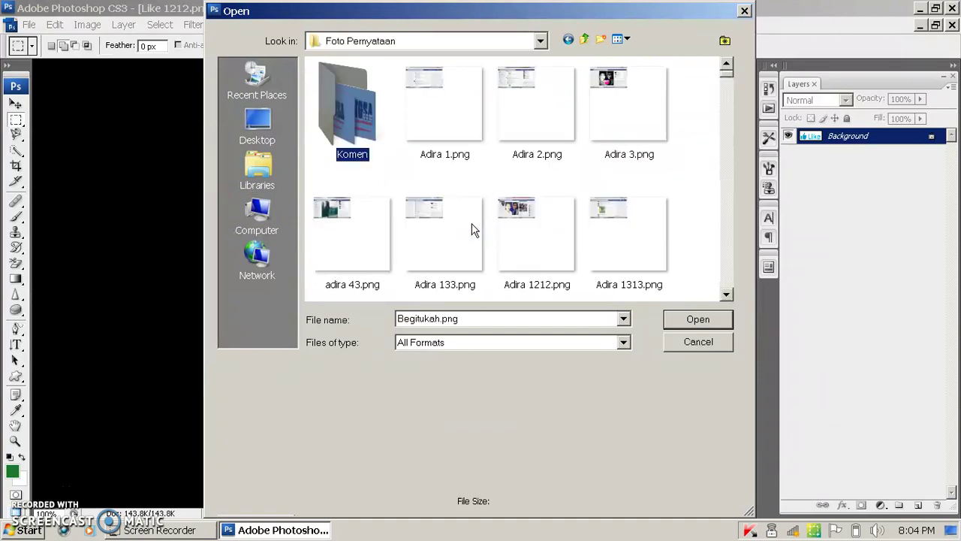
key("Down")
key("Down")
key("Down")
key("Down")
key("Down")
key("Down")
key("Down")
key("Down")
key("Down")
key("Down")
key("Down")
key("Down")
key("Down")
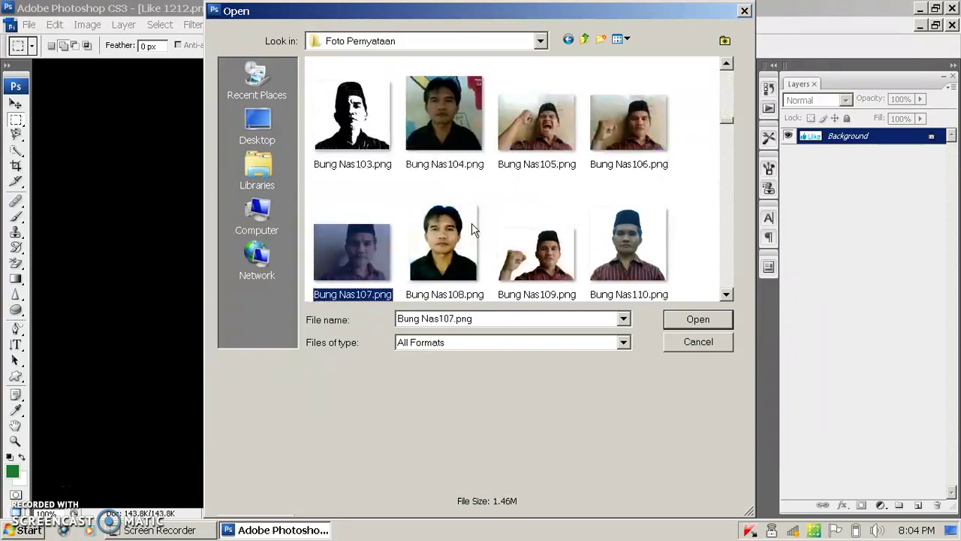
key("Up")
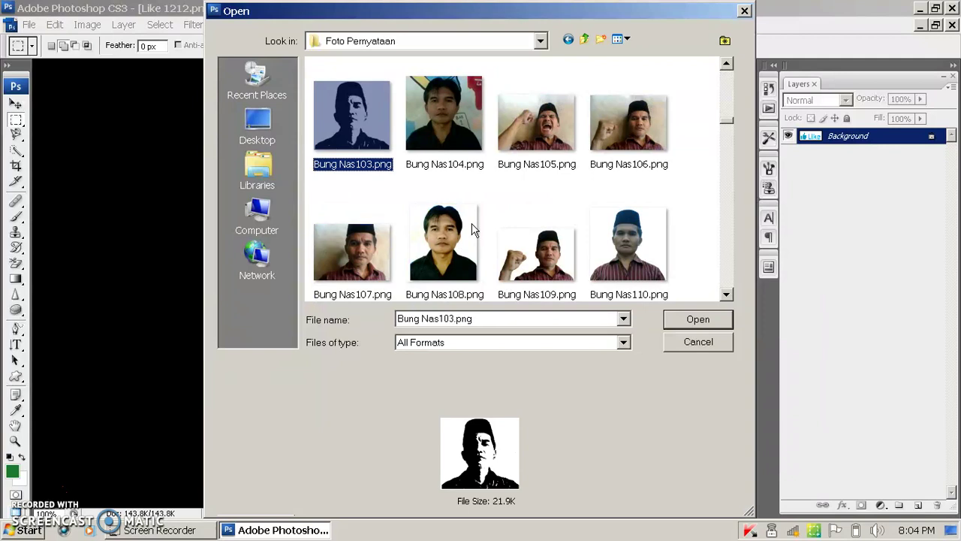
left_click(685, 320)
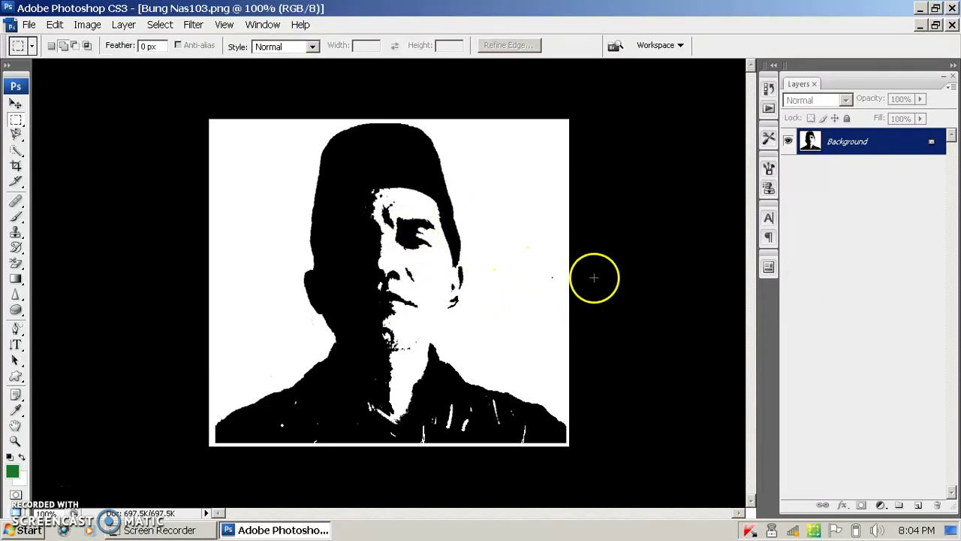
double_click(930, 143)
key("Return")
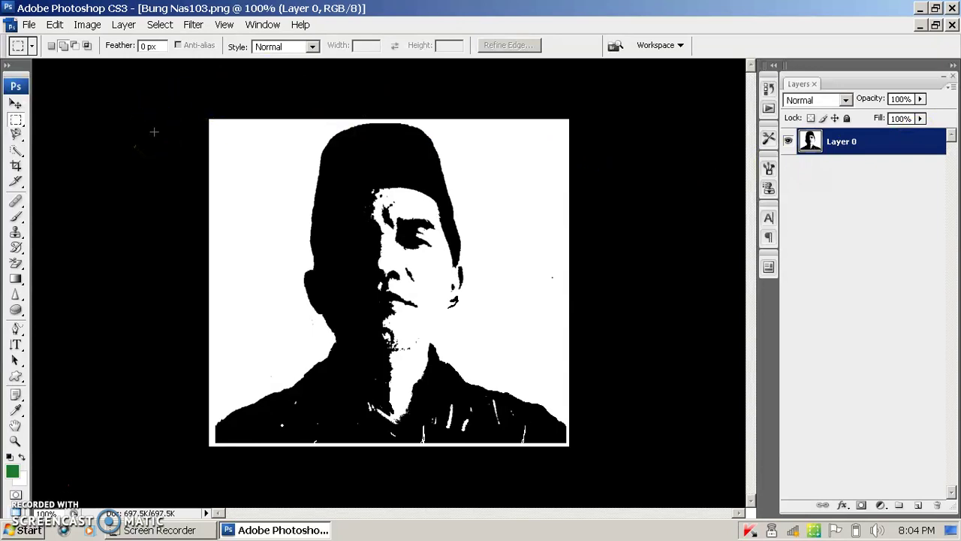
Return to the recently opened Like 1212.png and convert its Background into a regular layer
left_click(30, 25)
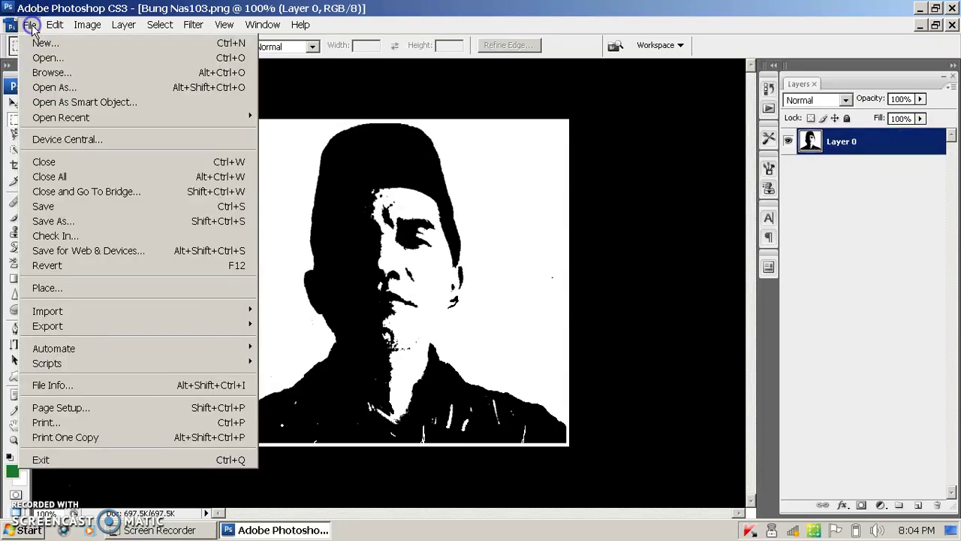
mouse_move(118, 118)
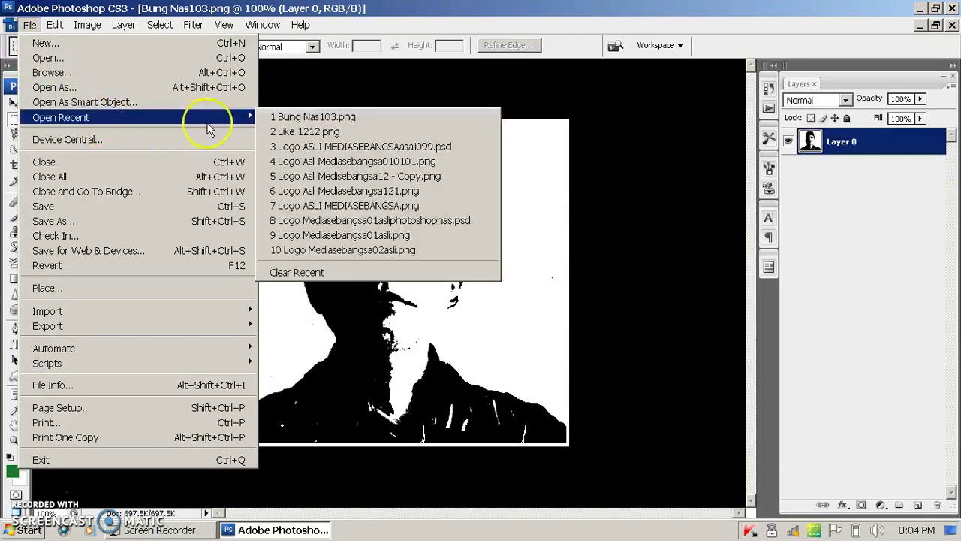
left_click(292, 133)
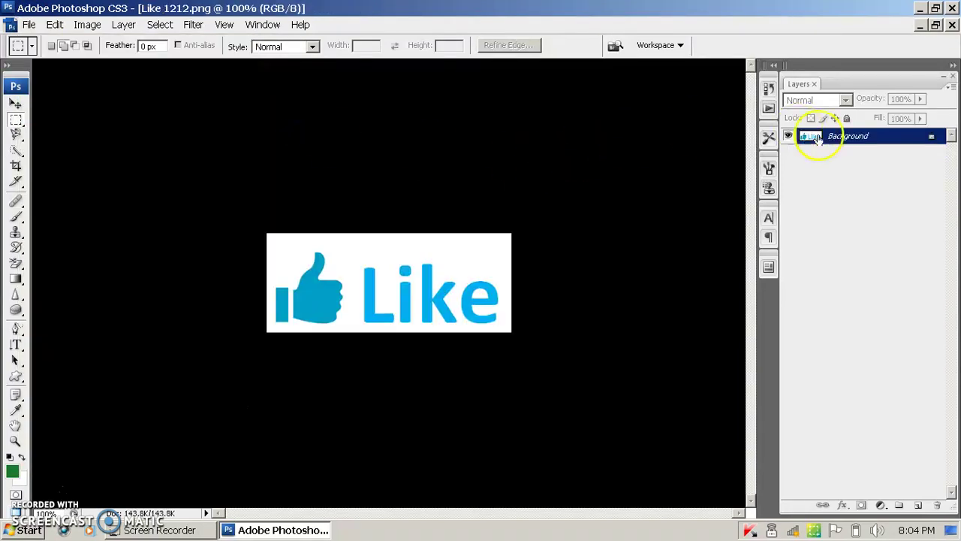
double_click(931, 141)
key("Return")
Select the entire canvas of Like 1212.png and copy it to the clipboard
left_click(626, 167)
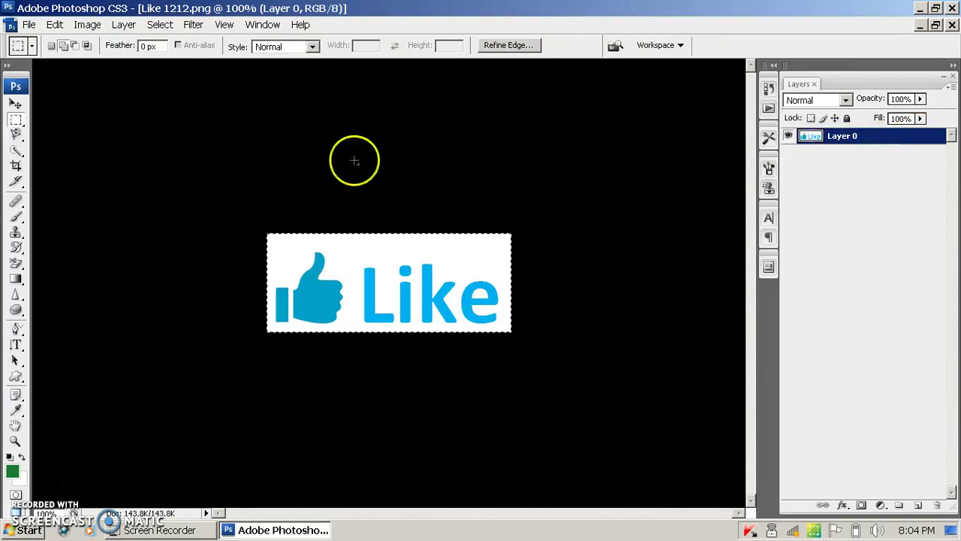
left_click(28, 25)
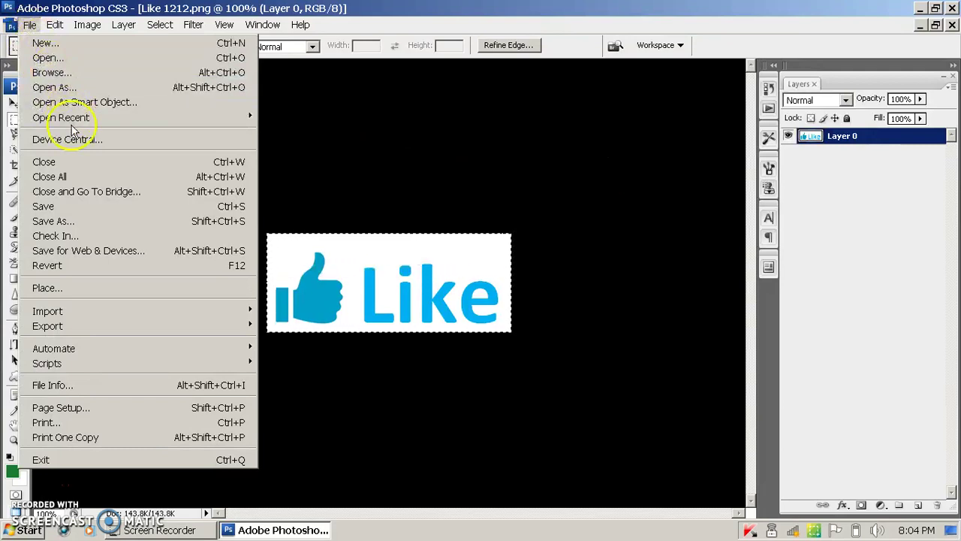
left_click(55, 25)
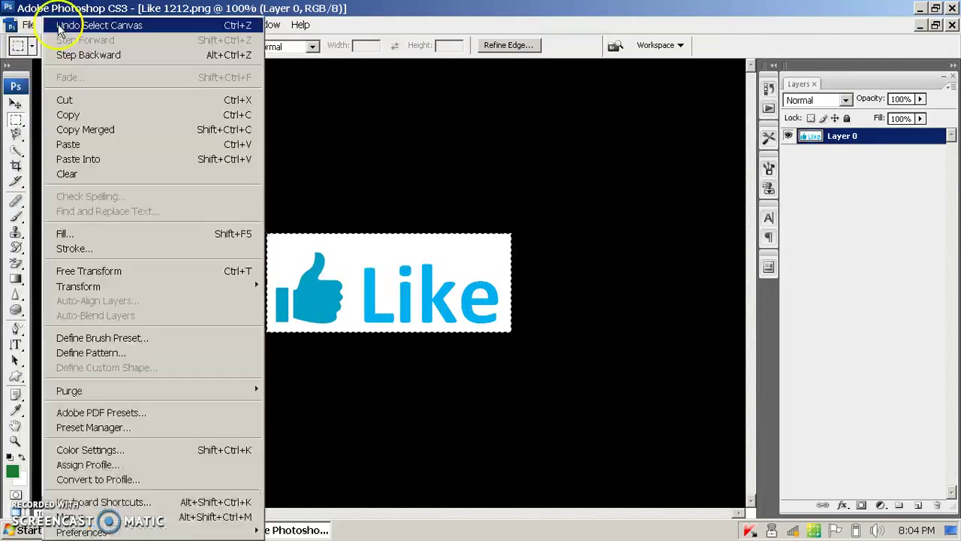
left_click(103, 114)
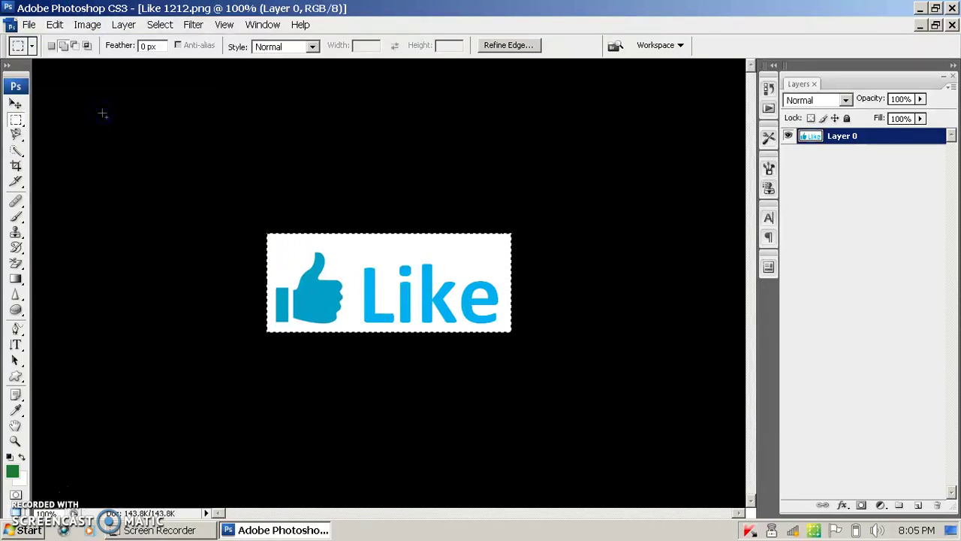
Return to the recently opened black-and-white portrait numbered 103 and paste the copied Like graphic as a new layer
left_click(29, 25)
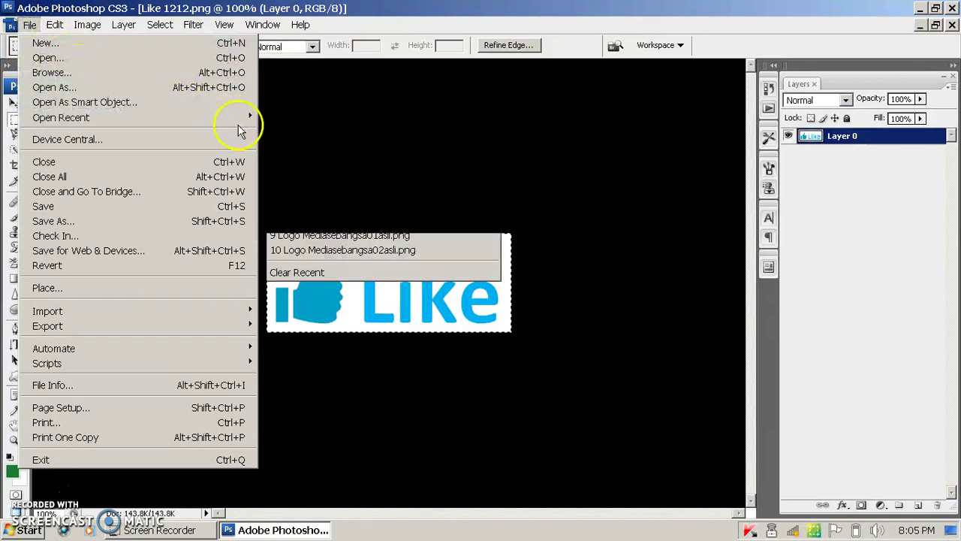
mouse_move(242, 117)
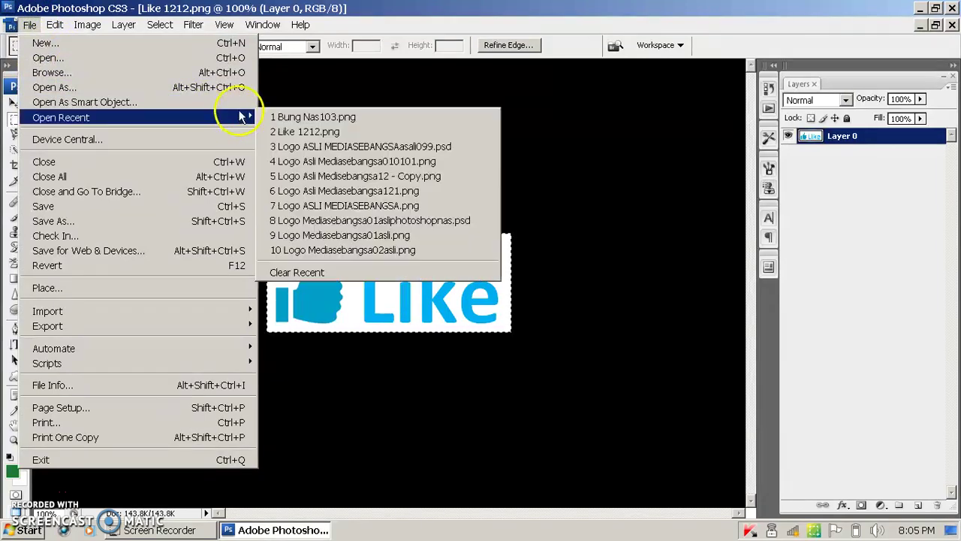
left_click(319, 118)
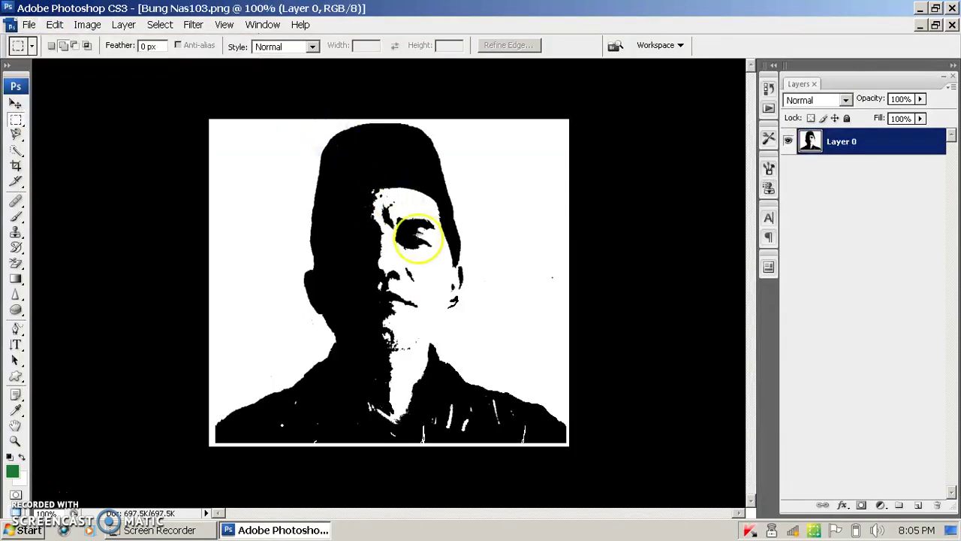
key("ctrl+v")
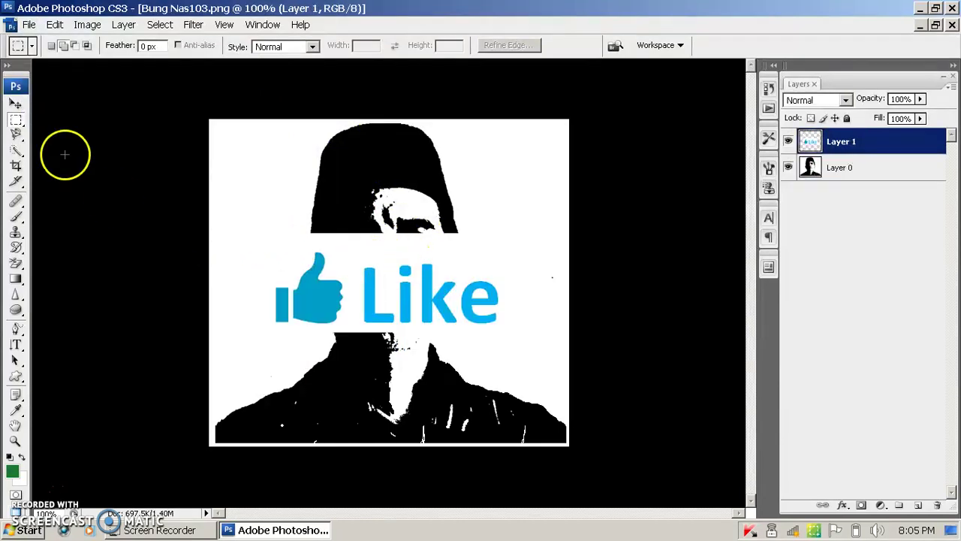
Move the Like graphic down over the chest to the portrait's bottom edge, apply the transformation and deselect the layer
left_click(16, 104)
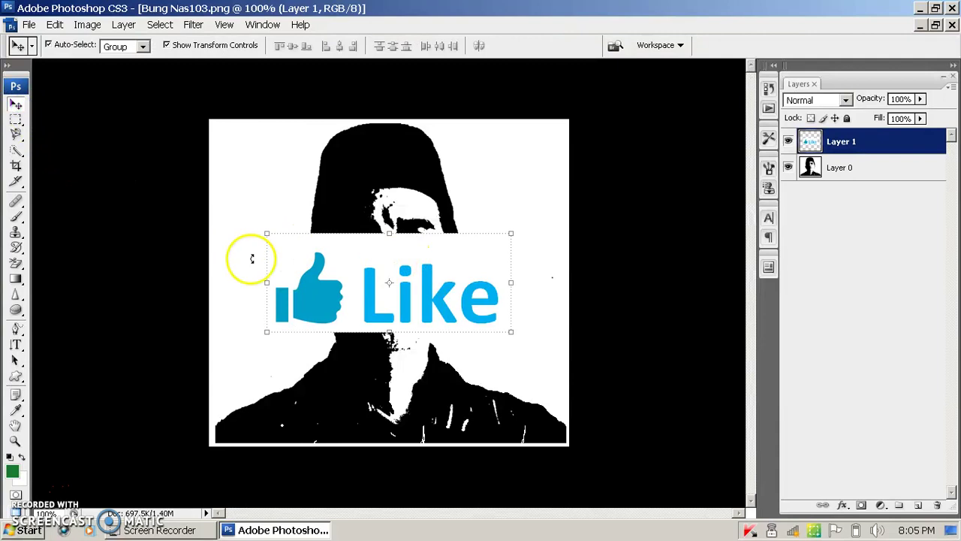
double_click(388, 287)
left_click_drag(371, 275, 381, 383)
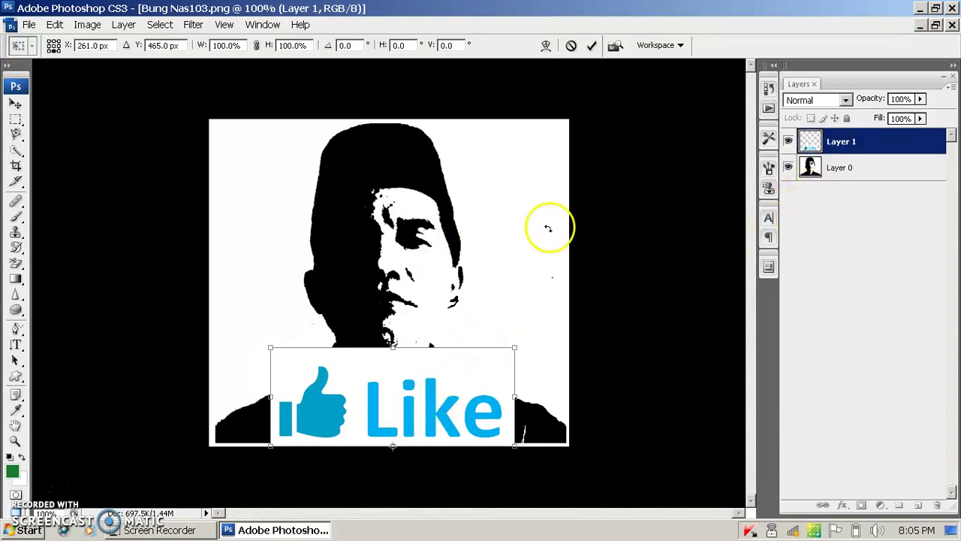
left_click(17, 105)
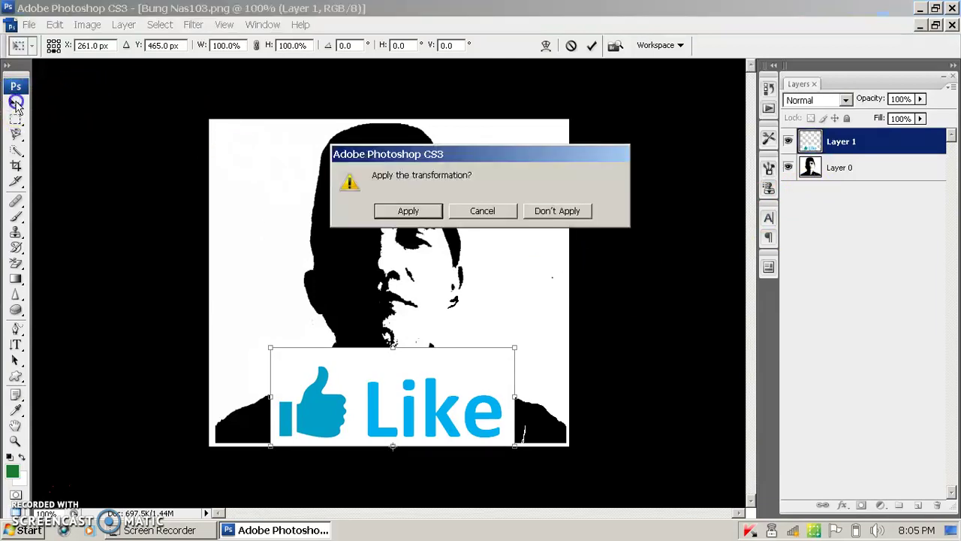
left_click(405, 211)
left_click(612, 210)
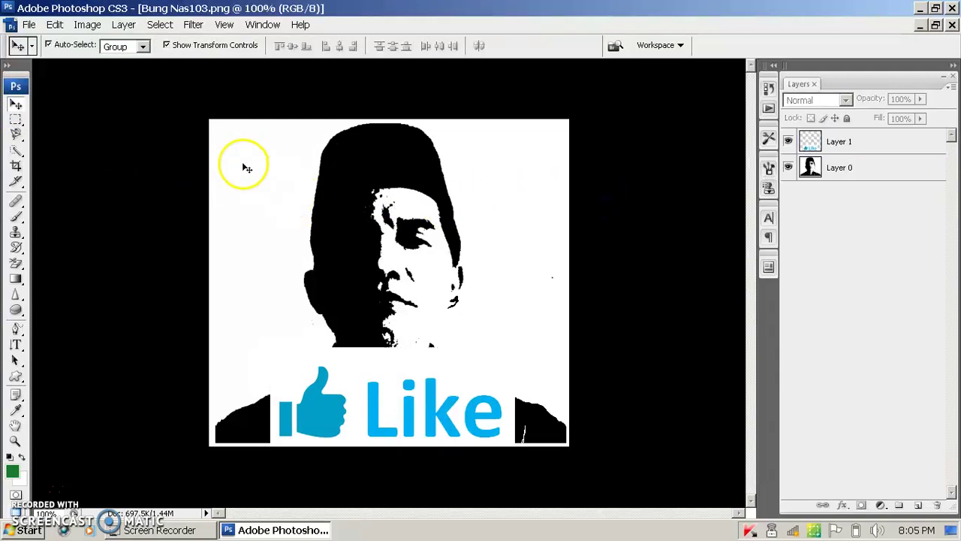
Show the frame animation timeline for the combined portrait and Like graphic
left_click(262, 25)
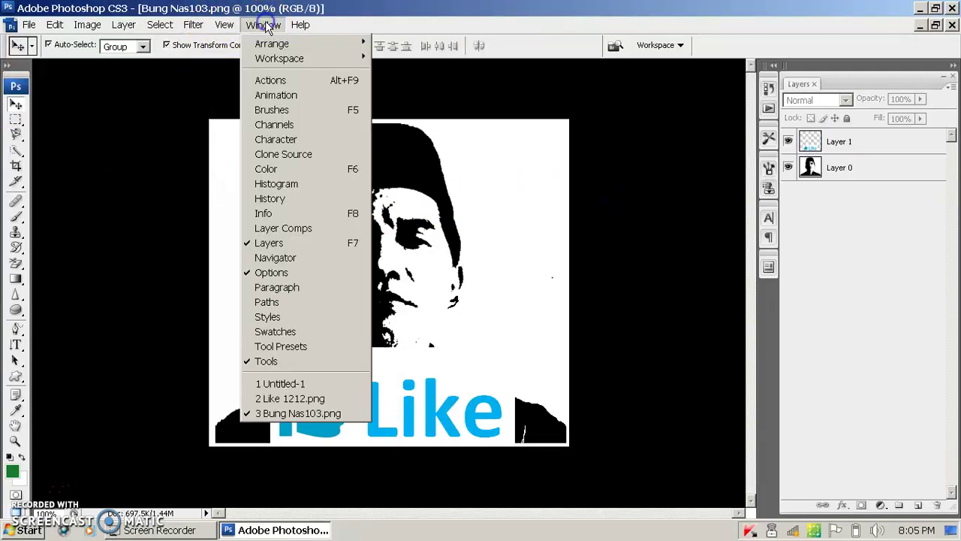
left_click(286, 97)
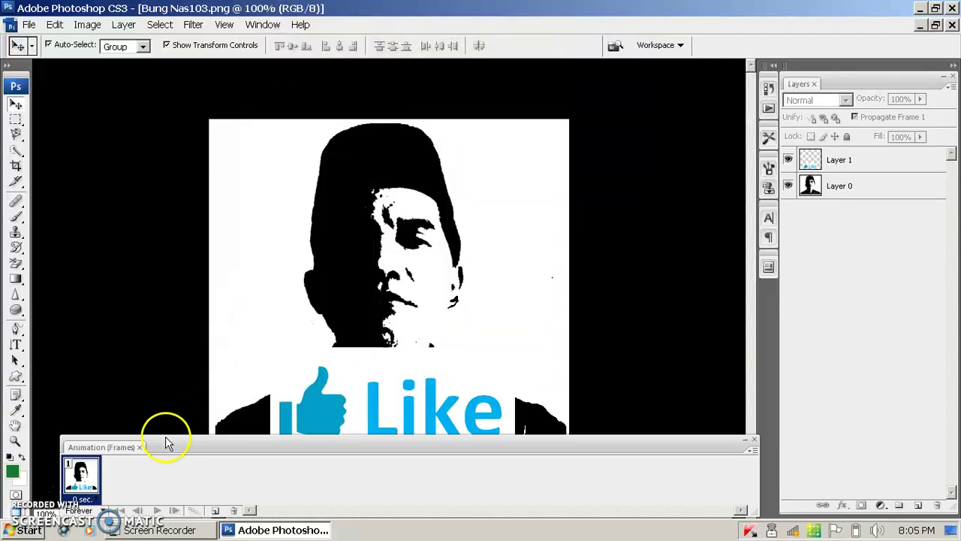